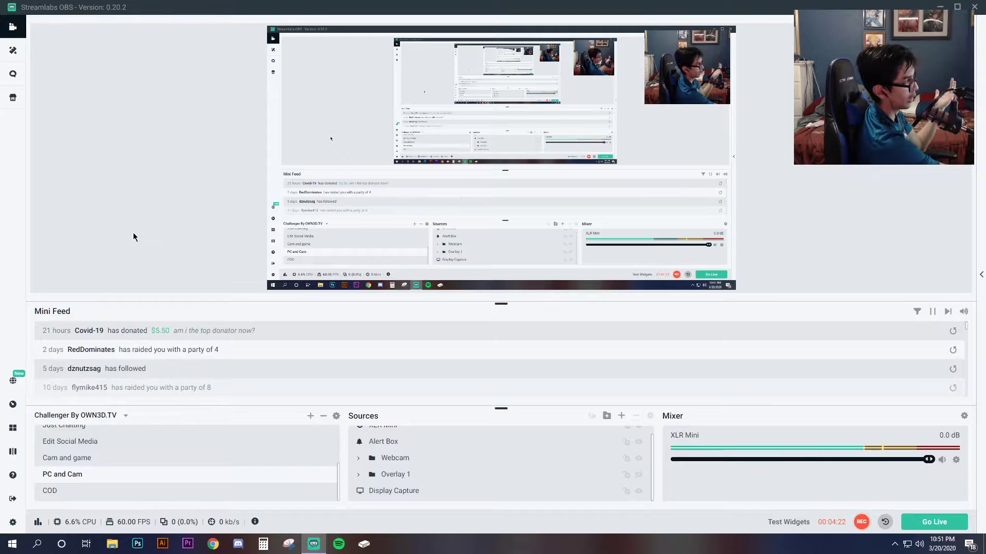
Open the settings and review the General options, including output and source snapping, plus the Stream settings.
left_click(13, 520)
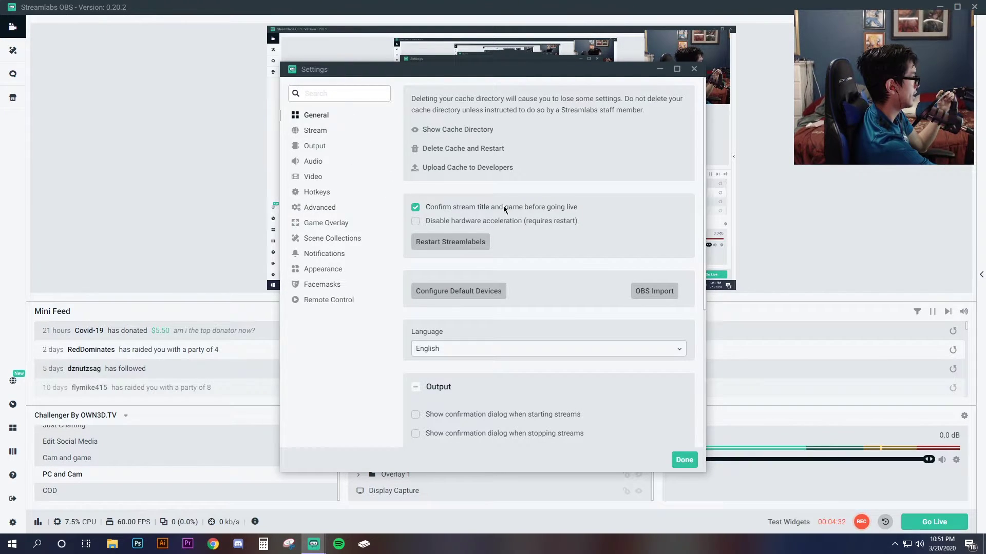
scroll(506, 205, "down", 4)
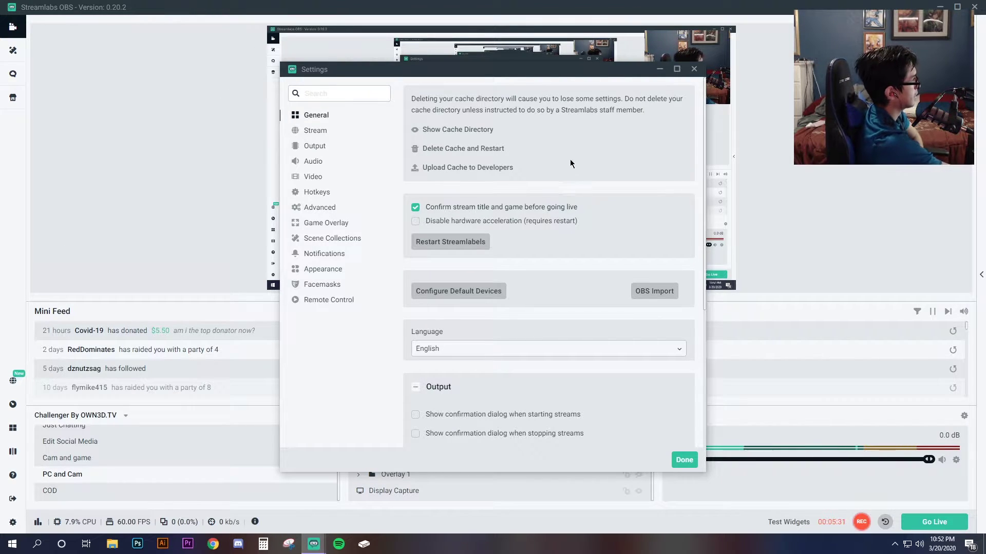
scroll(596, 168, "down", 5)
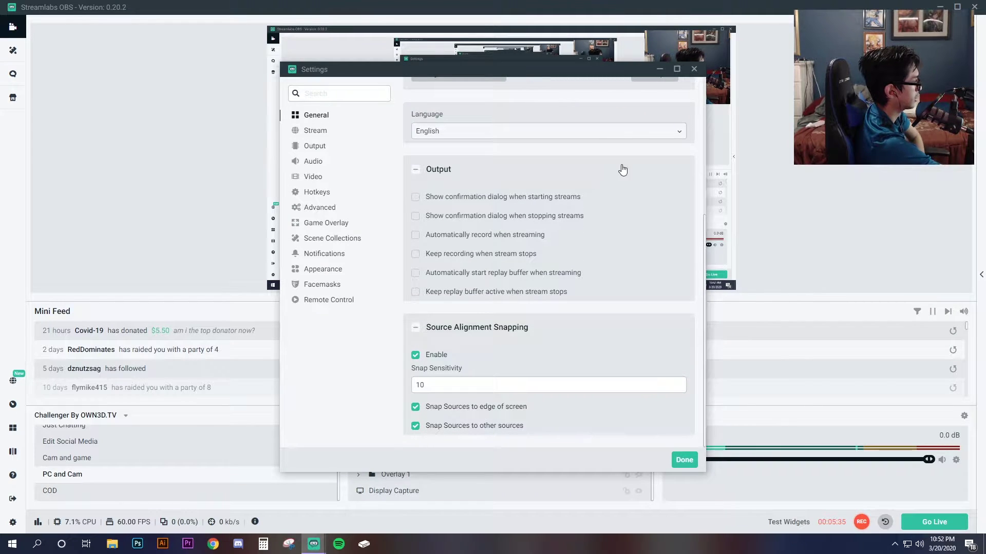
scroll(482, 204, "up", 5)
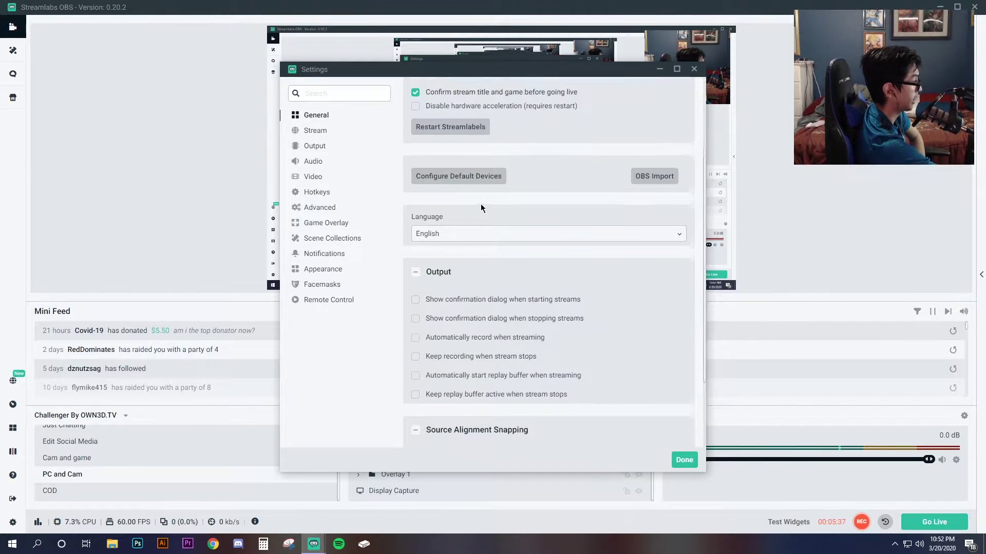
left_click(317, 134)
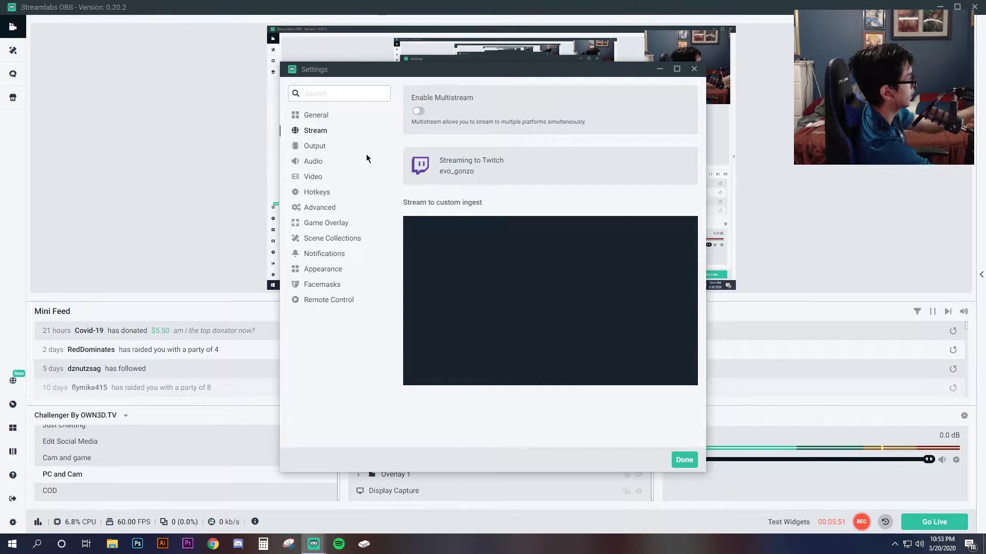
Review the Output settings for streaming and recording, including encoder, rate control, bitrate and keyframe interval.
left_click(320, 150)
scroll(467, 191, "down", 1)
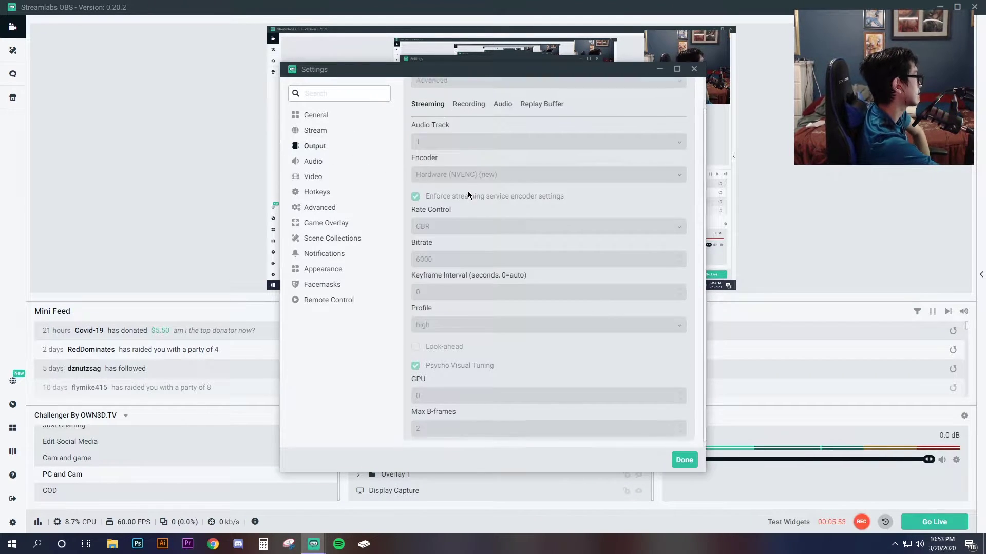
scroll(508, 205, "up", 2)
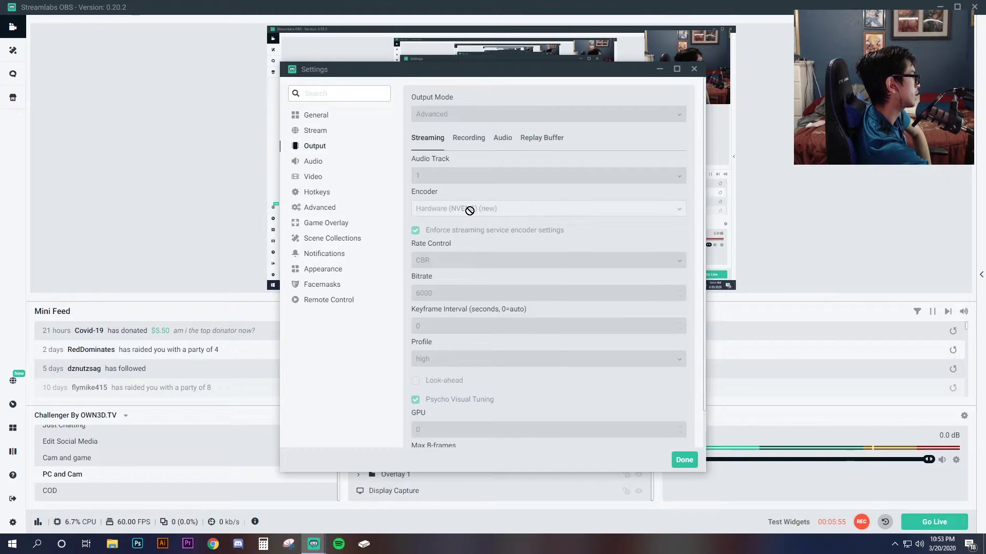
left_click(468, 138)
left_click(427, 137)
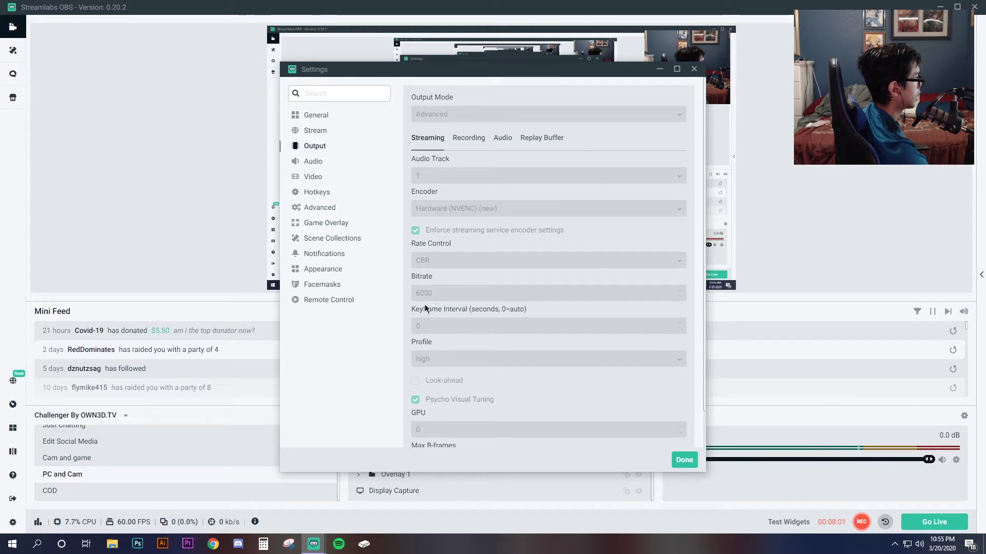
scroll(425, 304, "down", 1)
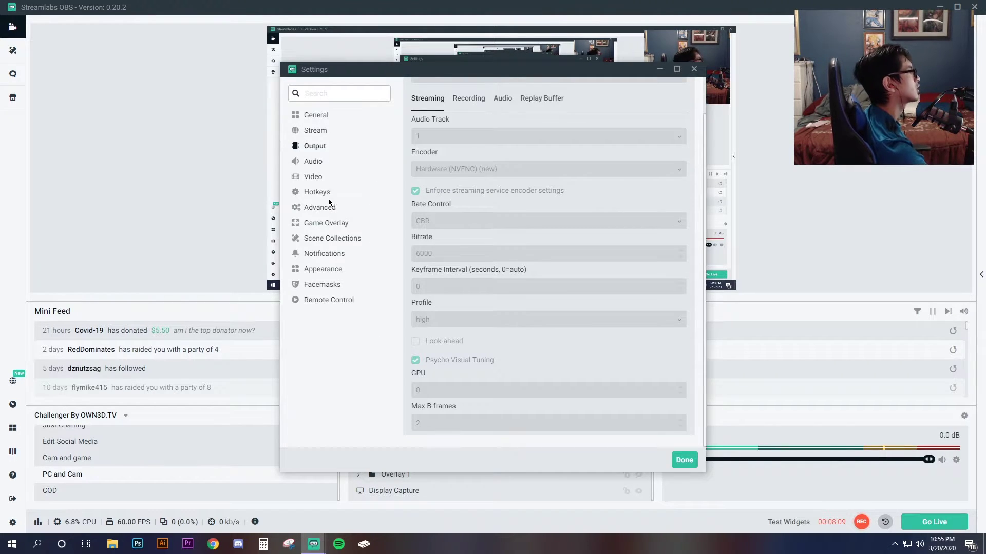
Review the Audio, Video and Advanced settings, covering devices, resolution, stream delay, automatic reconnect, network and media caching.
left_click(313, 162)
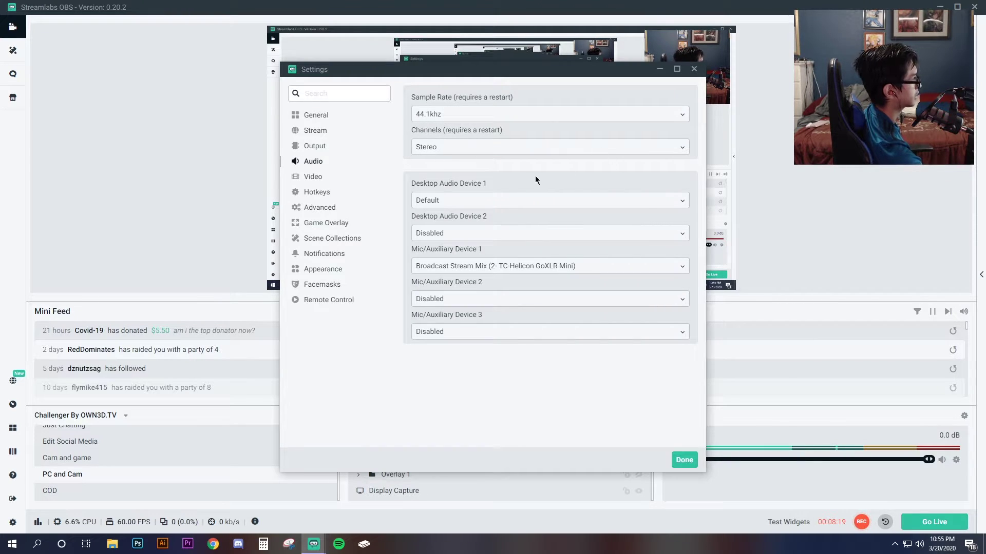
left_click(323, 178)
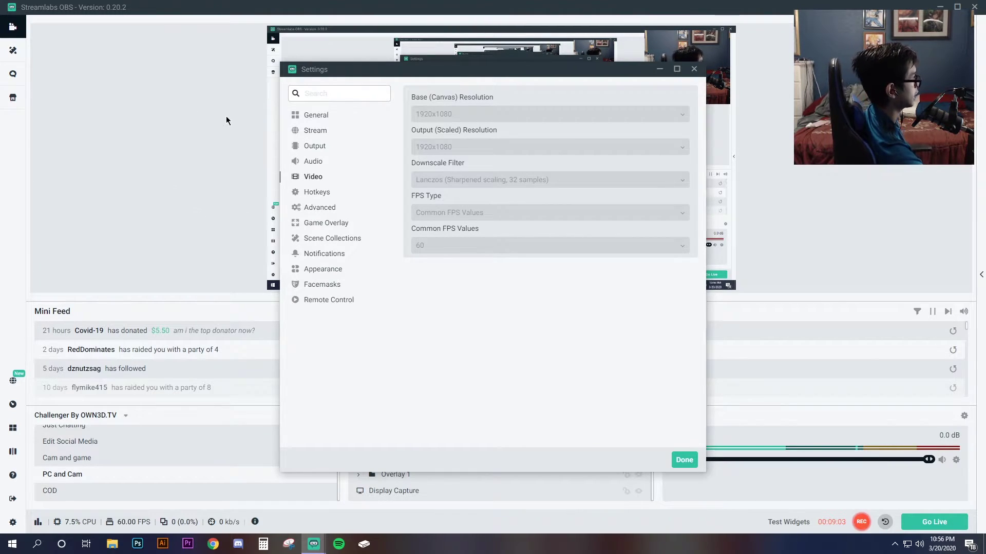
left_click(330, 209)
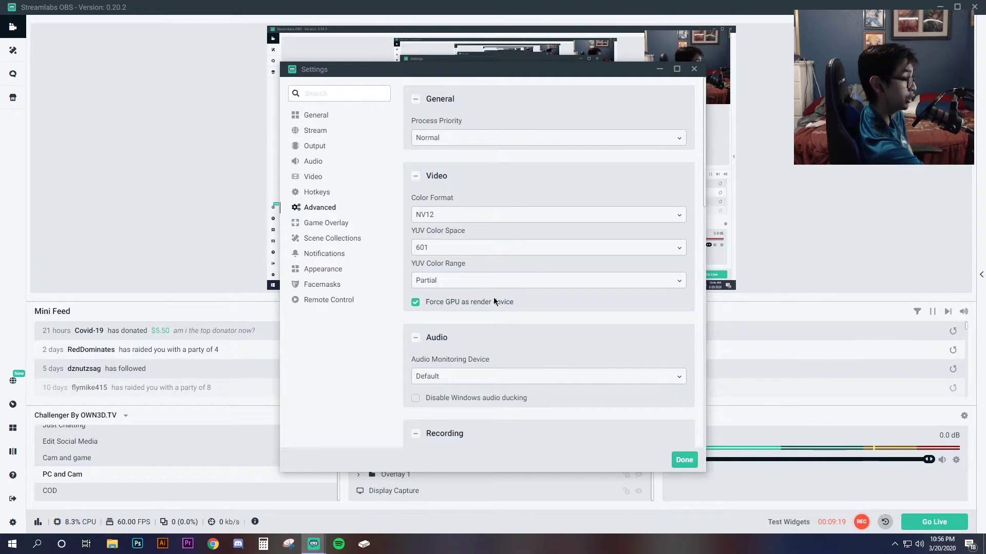
scroll(496, 292, "down", 2)
scroll(505, 288, "down", 4)
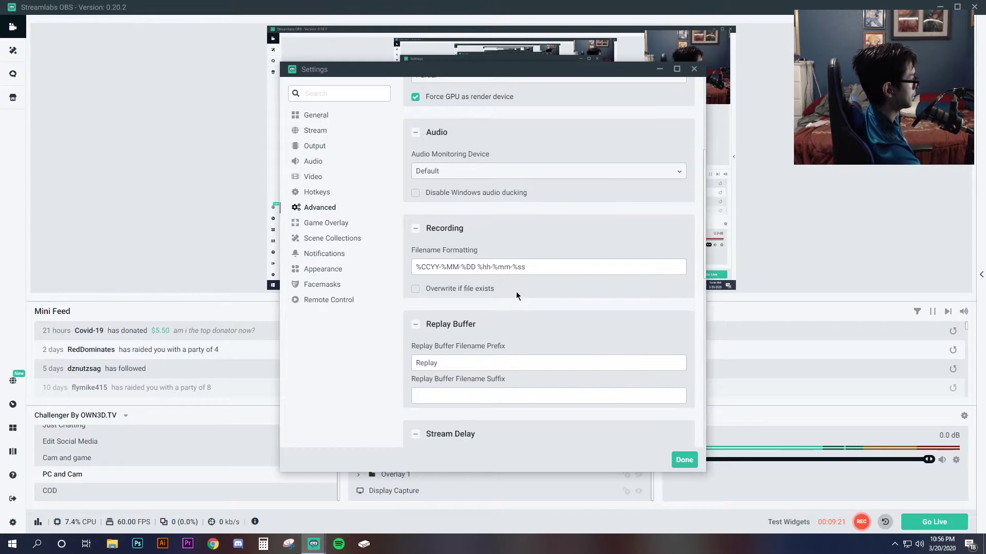
scroll(491, 233, "down", 2)
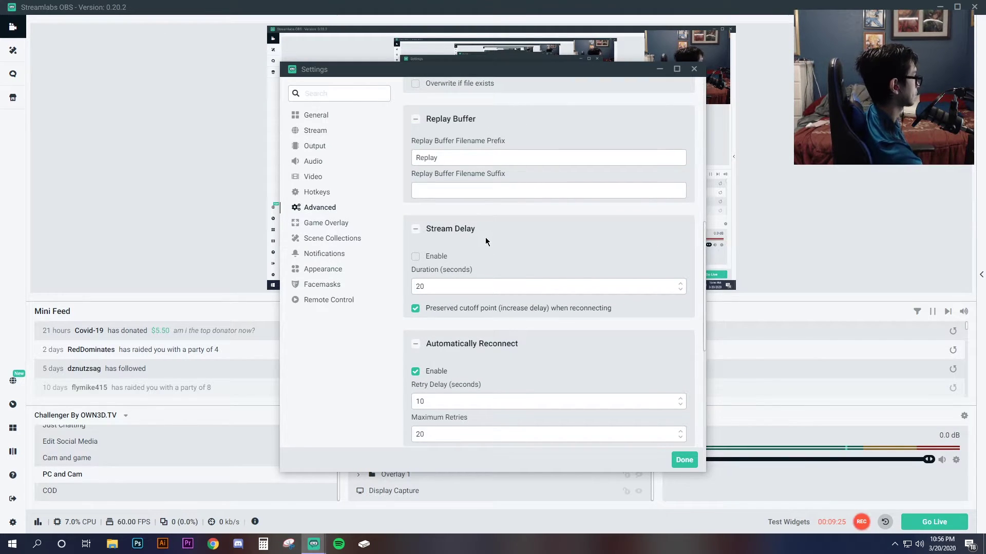
scroll(459, 266, "down", 1)
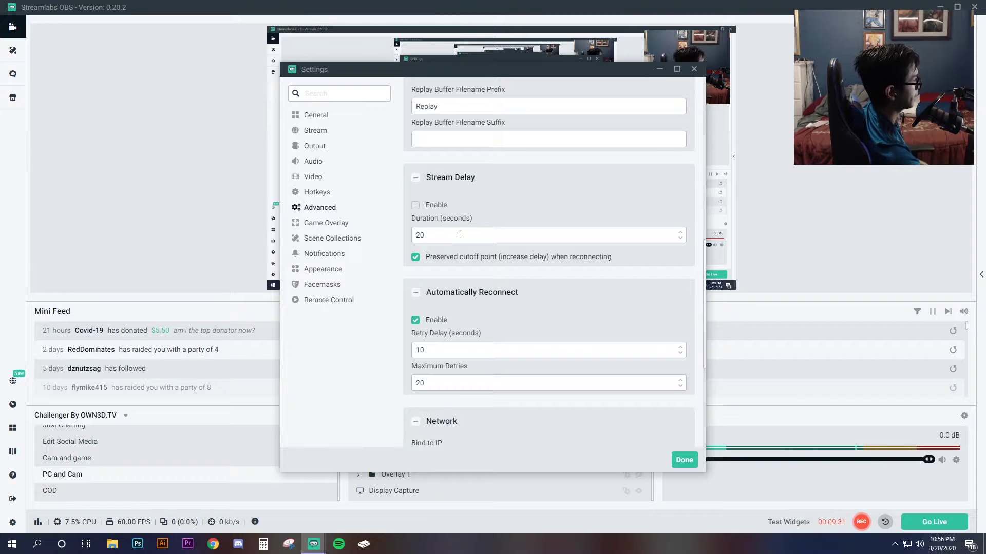
scroll(458, 237, "down", 2)
scroll(456, 234, "down", 2)
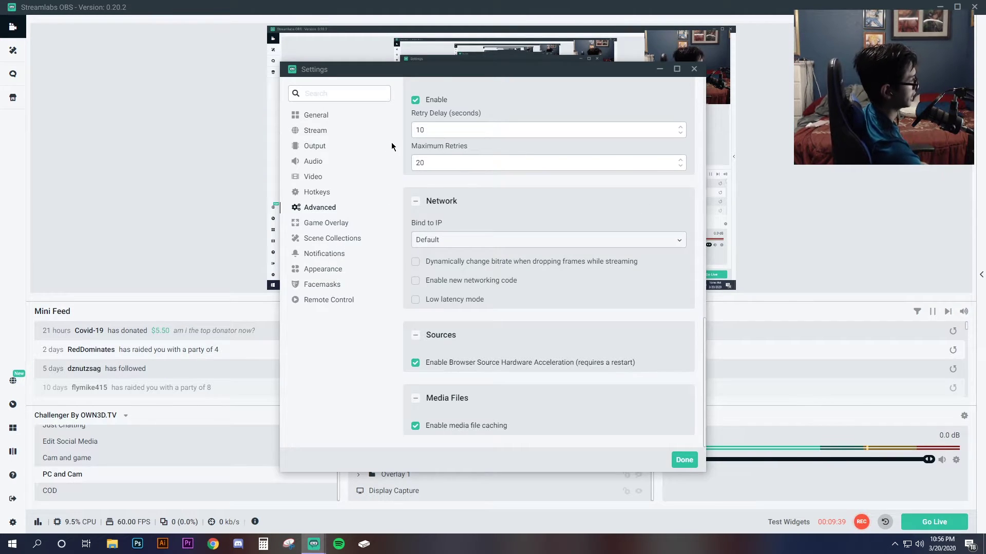
Review the Game Overlay, Scene Collections and Notifications settings.
left_click(349, 224)
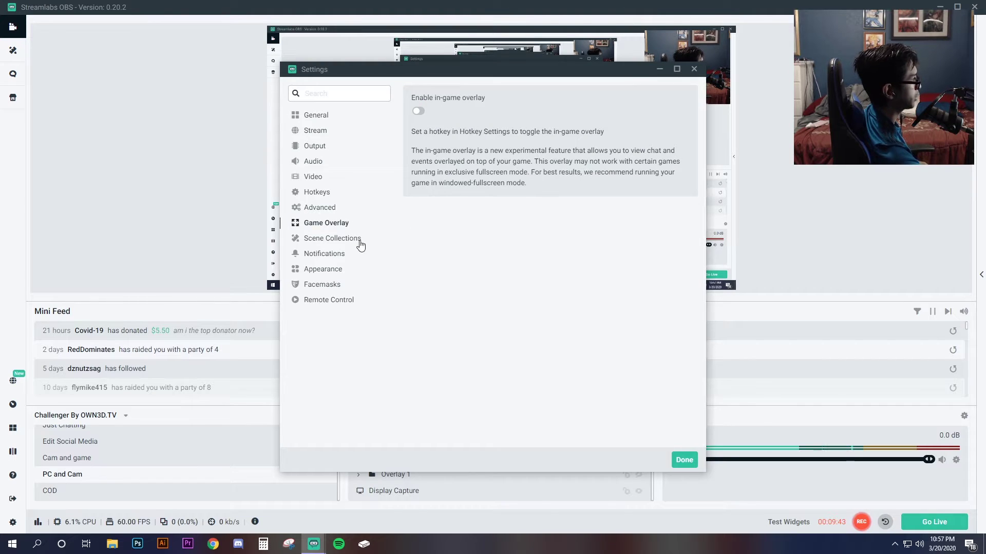
left_click(358, 244)
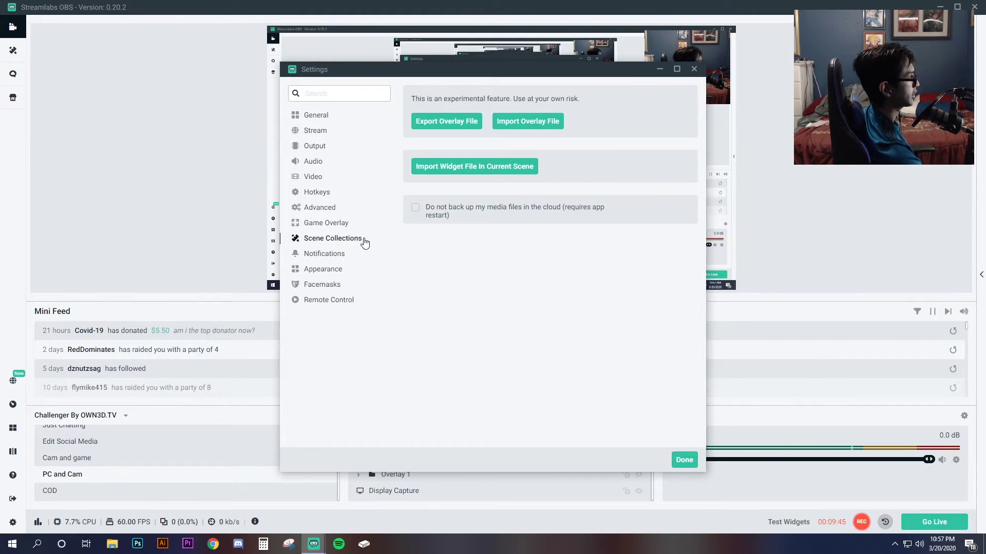
left_click(333, 255)
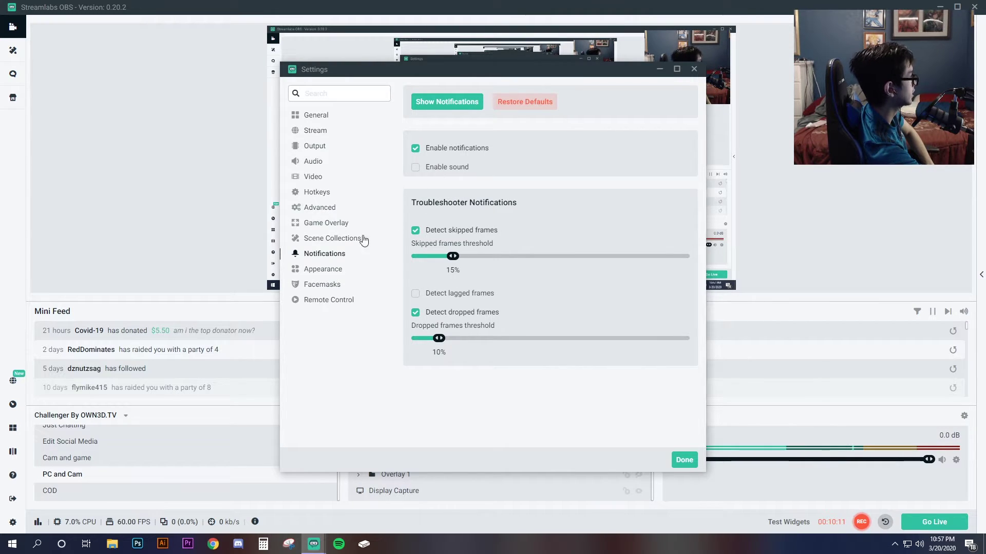
Try the Night theme in the Appearance settings and switch the theme back to Day.
left_click(327, 276)
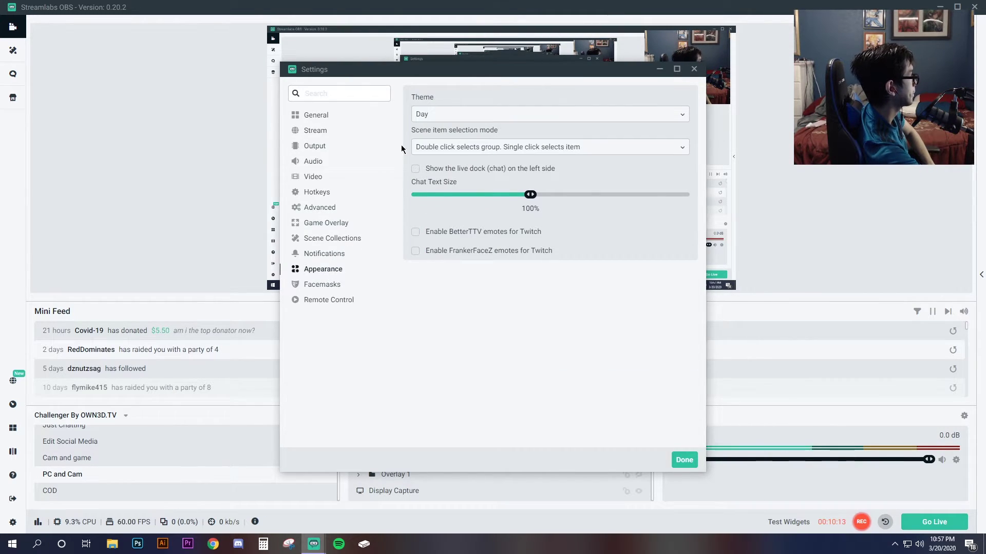
left_click(512, 118)
left_click(488, 132)
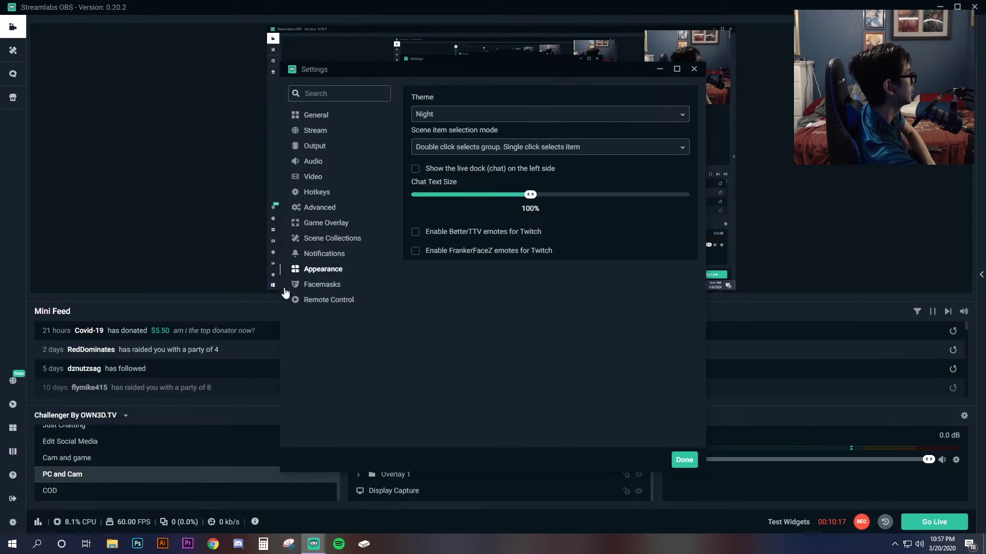
left_click(488, 123)
left_click(488, 148)
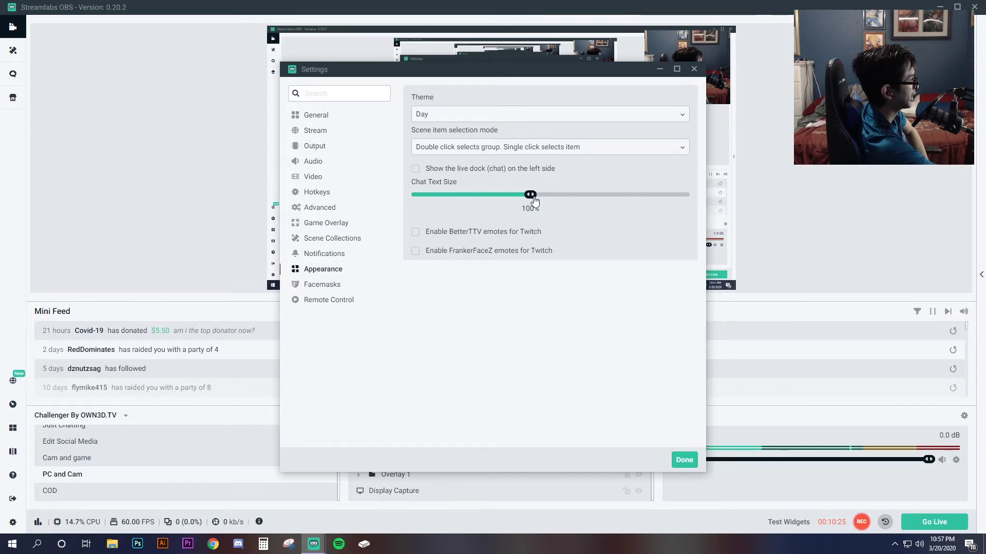
Review the Facemasks and Remote Control settings and close the settings window.
left_click(333, 286)
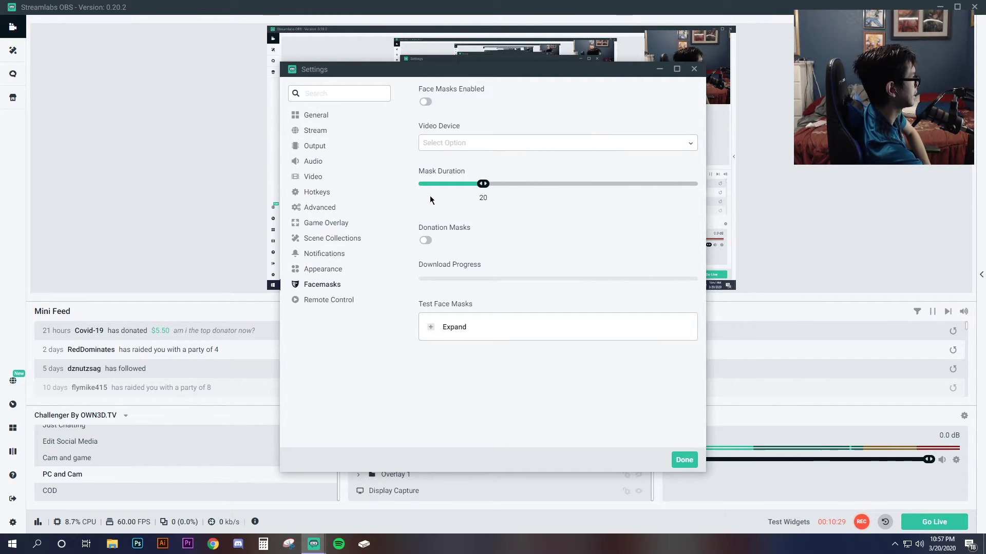
left_click(335, 301)
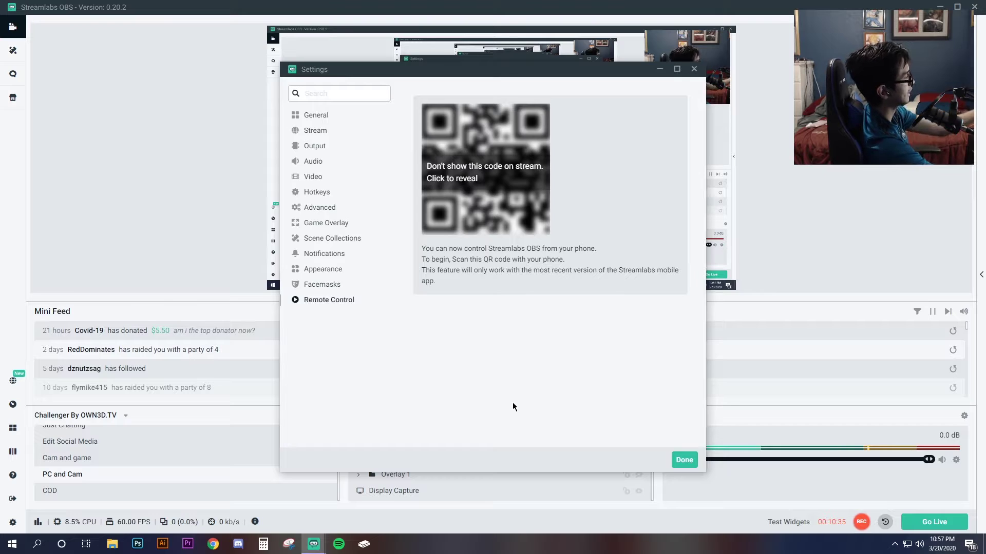
left_click(684, 460)
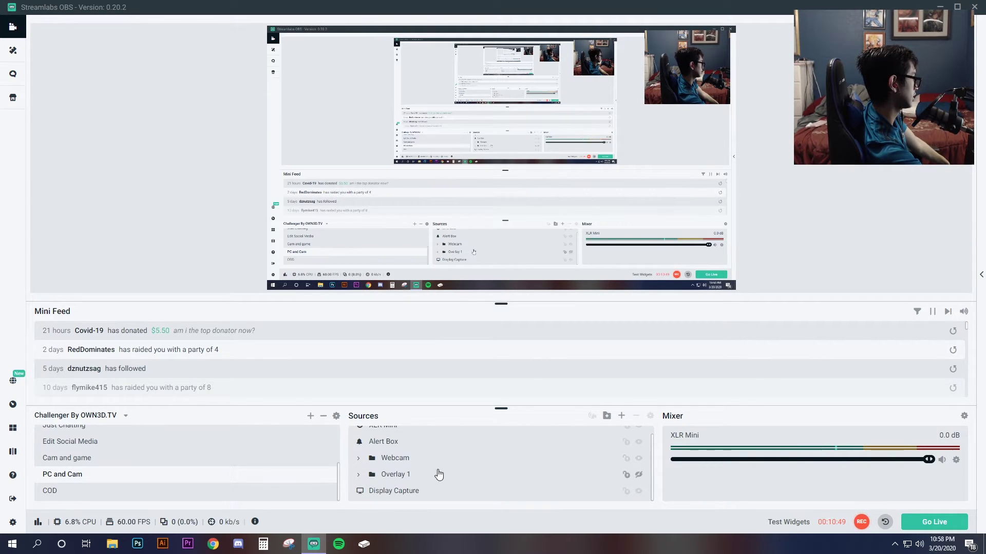
scroll(442, 470, "up", 1)
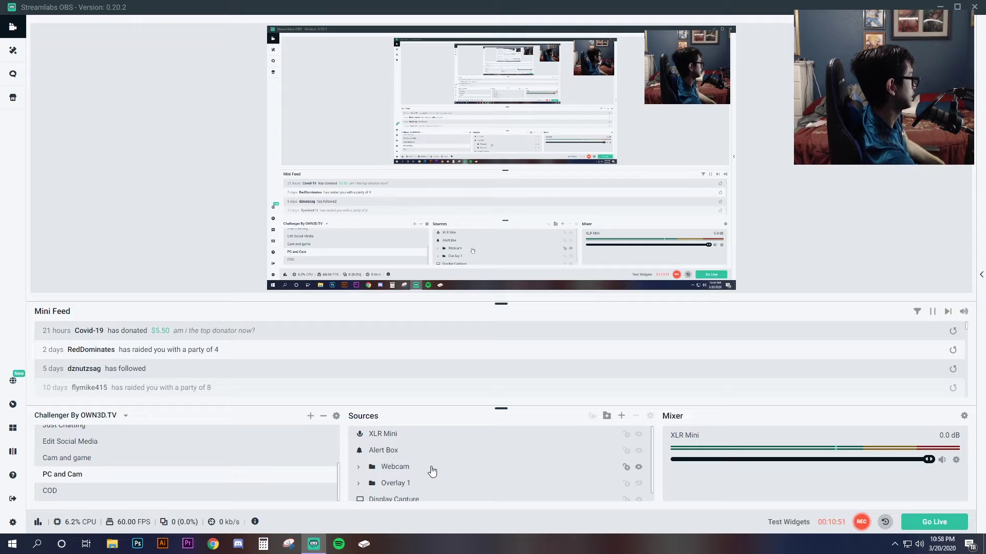
scroll(432, 472, "down", 1)
scroll(431, 475, "up", 1)
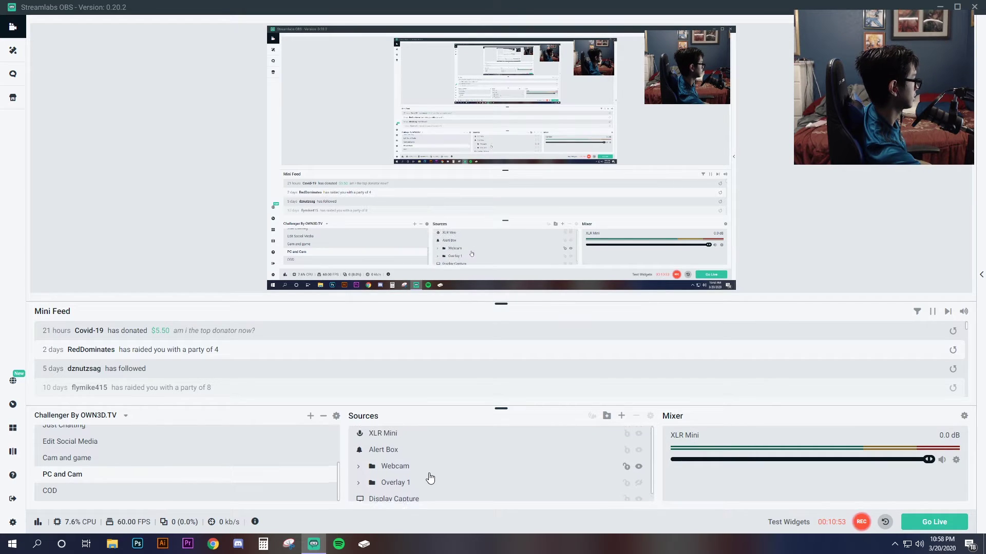
scroll(430, 477, "down", 1)
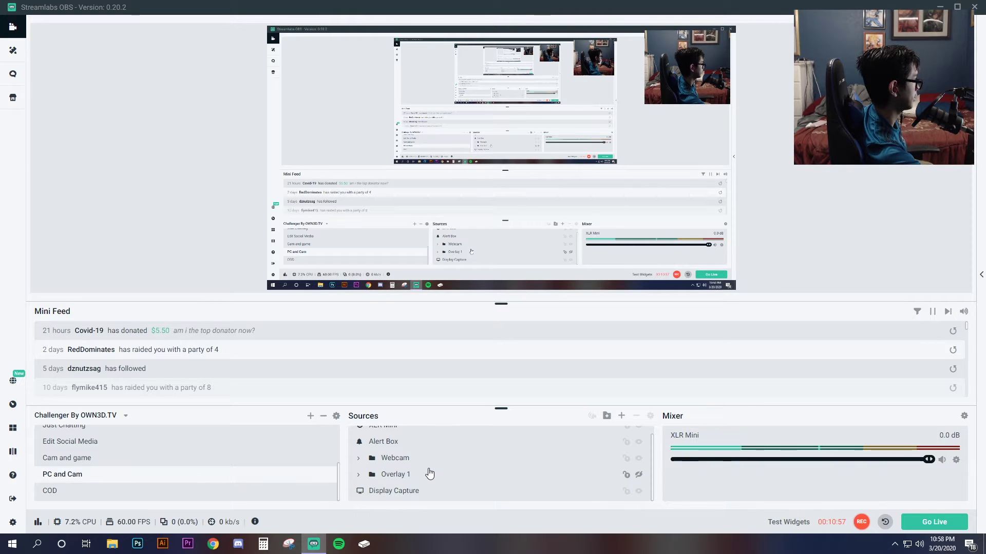
Add a Video Capture Device source named elg to the PC and Cam scene.
left_click(621, 416)
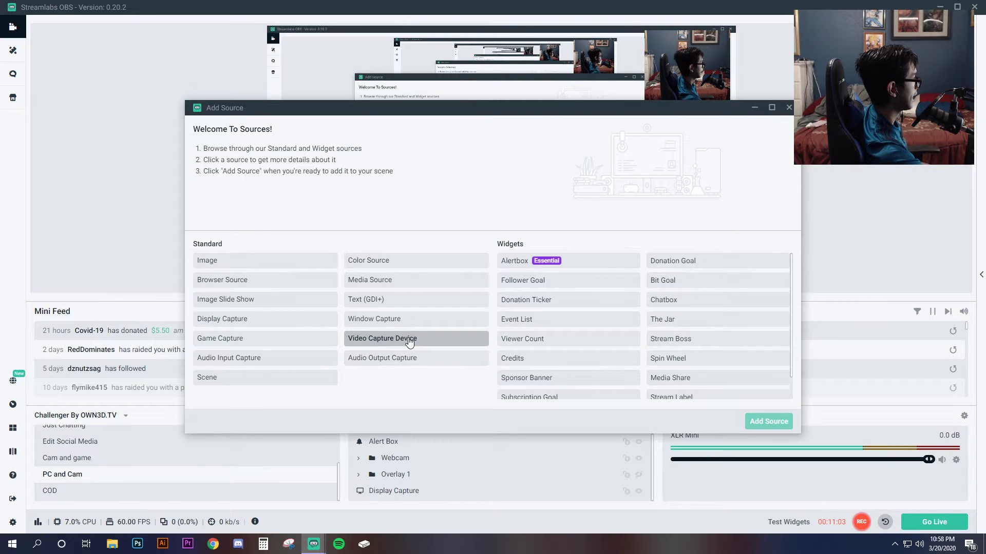
left_click(409, 341)
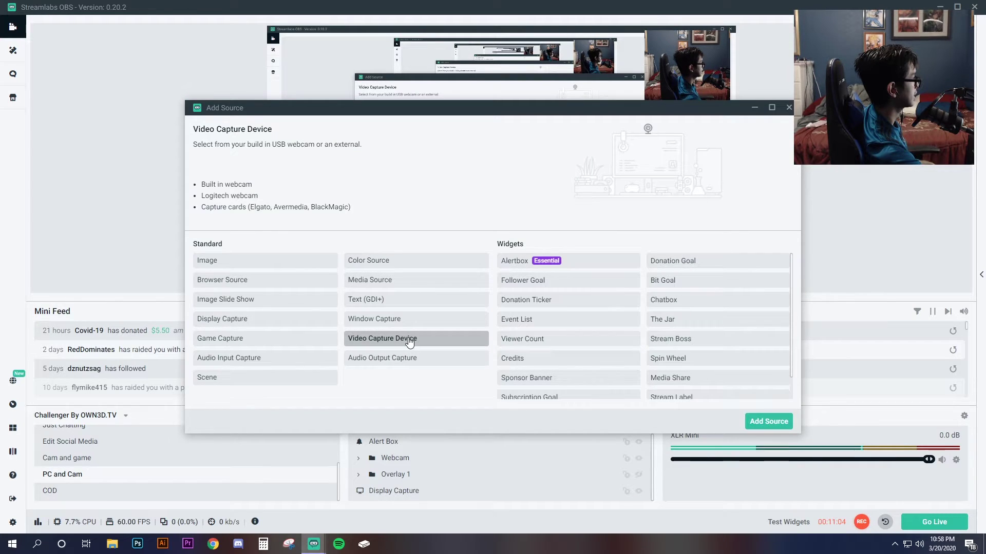
left_click(765, 421)
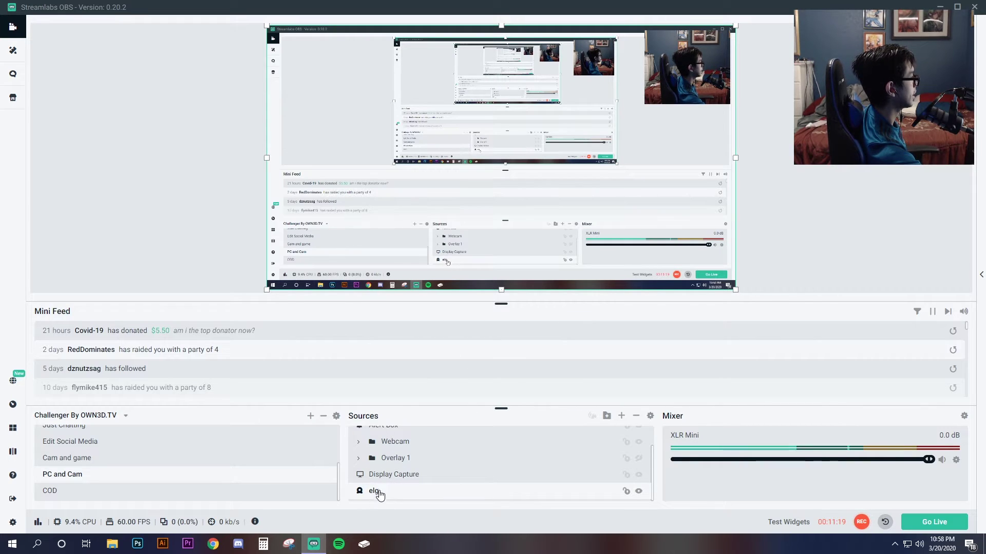
Set the elg source's device to Game Capture HD60 Pro (Video) (#01), look over its remaining properties and accept them.
double_click(432, 496)
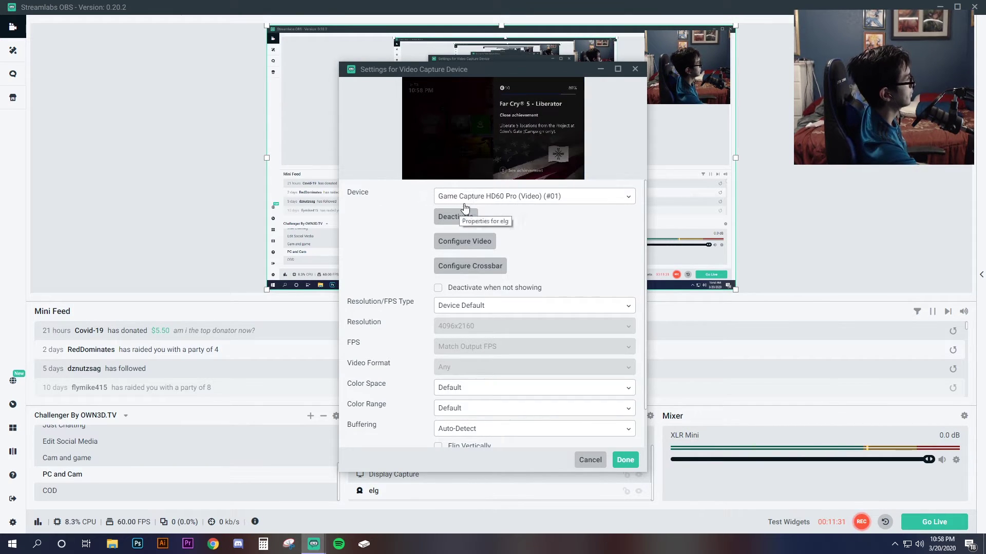
left_click(506, 201)
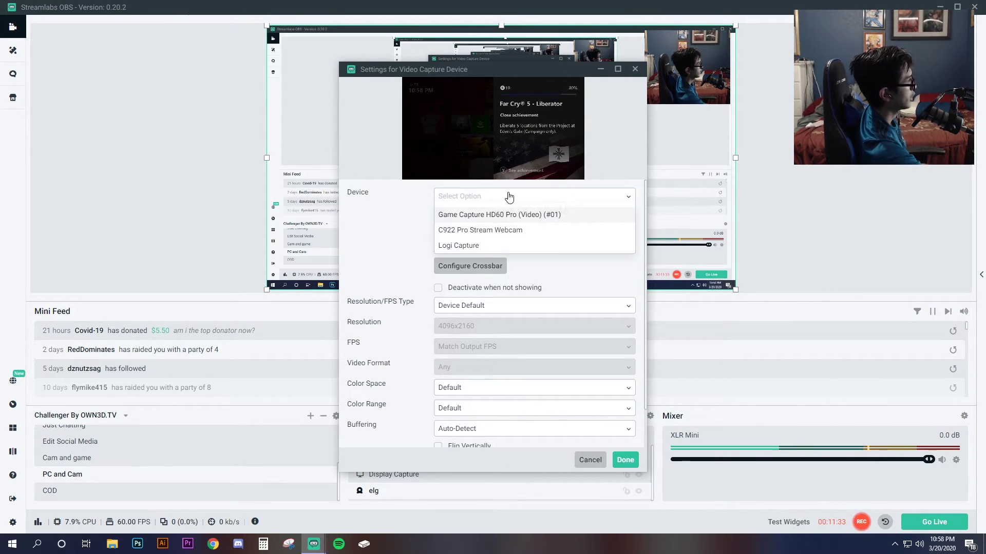
key("Return")
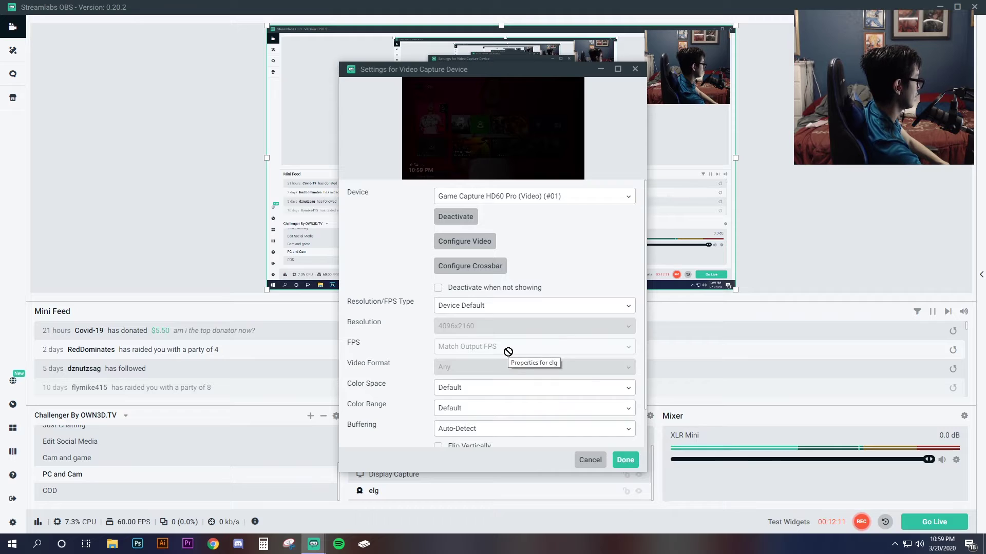
scroll(508, 357, "down", 2)
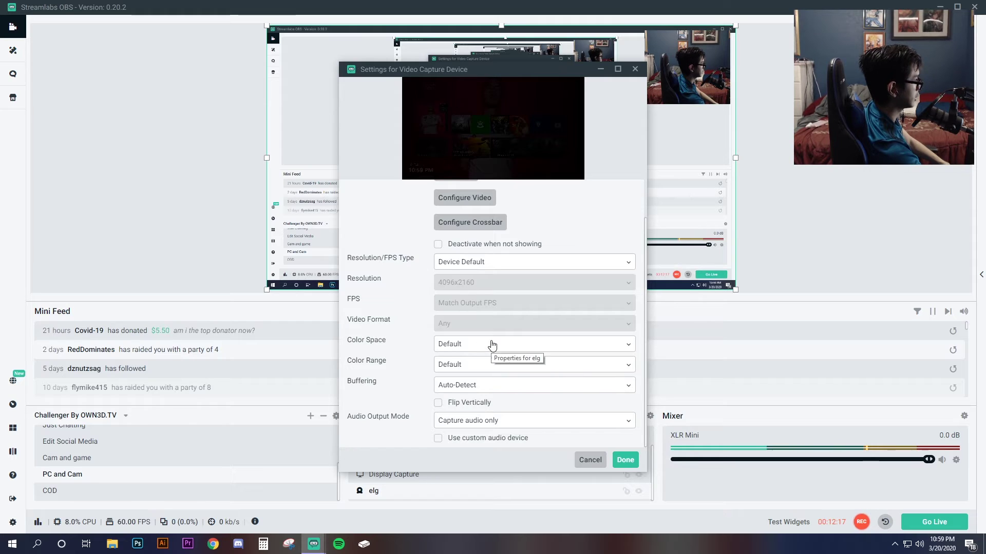
scroll(457, 404, "up", 2)
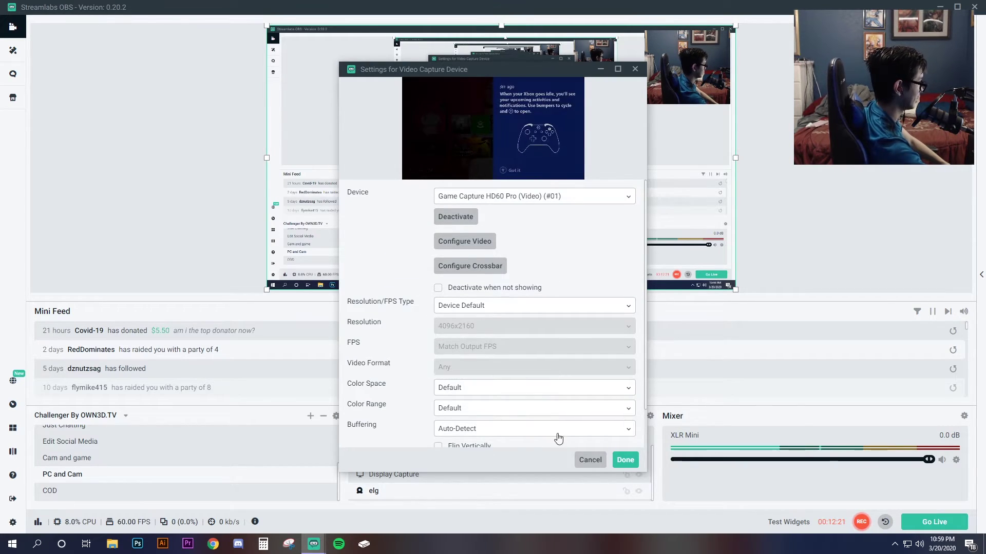
left_click(625, 460)
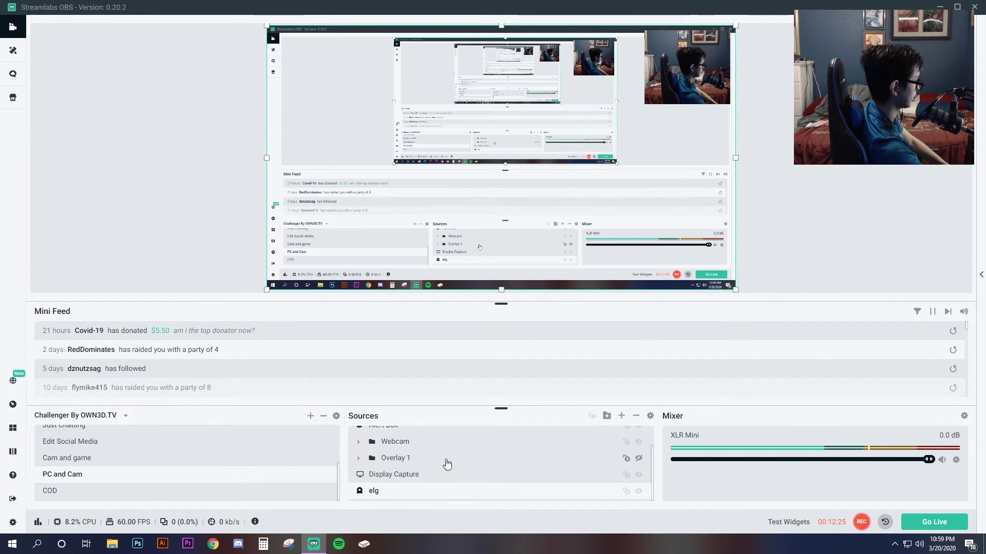
Recheck the elg source's resolution, FPS and audio output properties and close its settings.
double_click(457, 492)
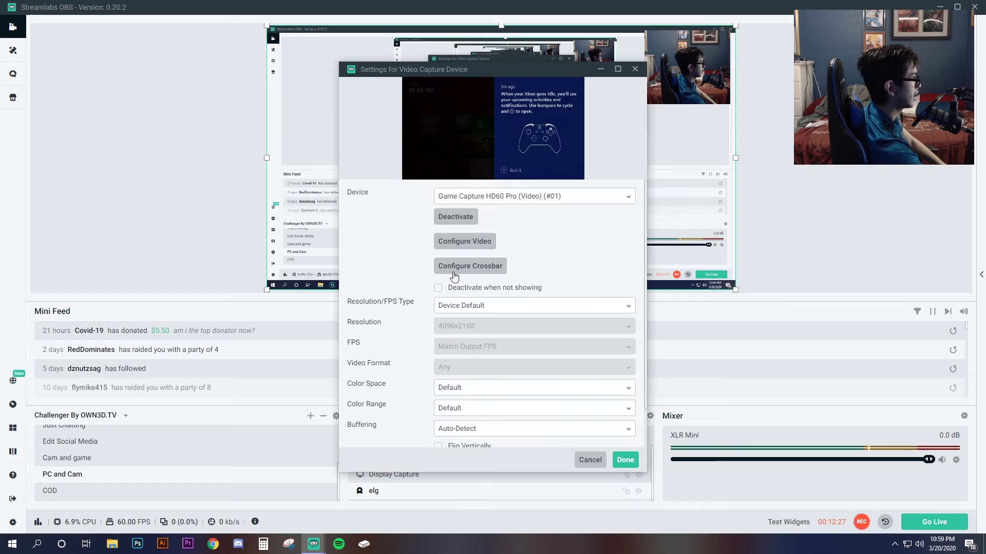
scroll(452, 379, "down", 1)
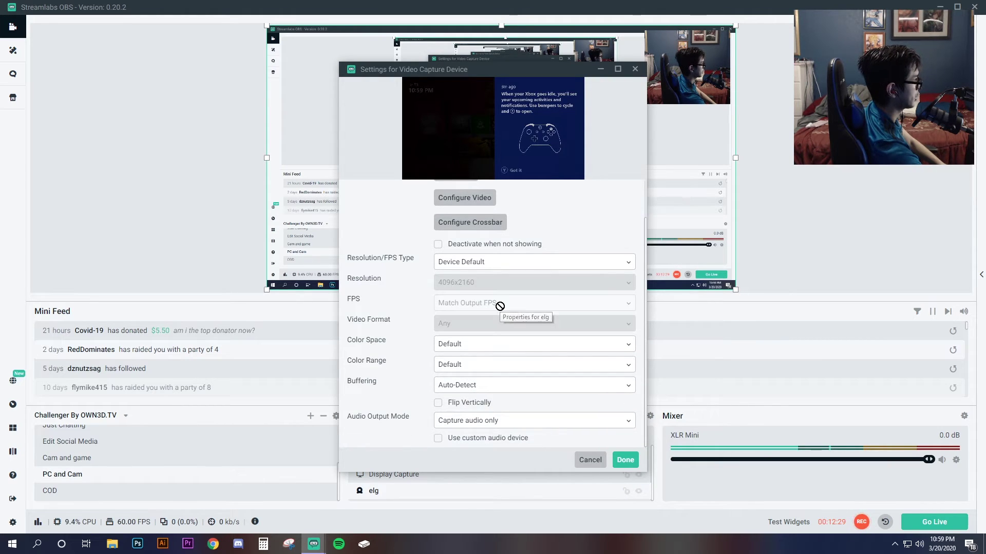
left_click(625, 460)
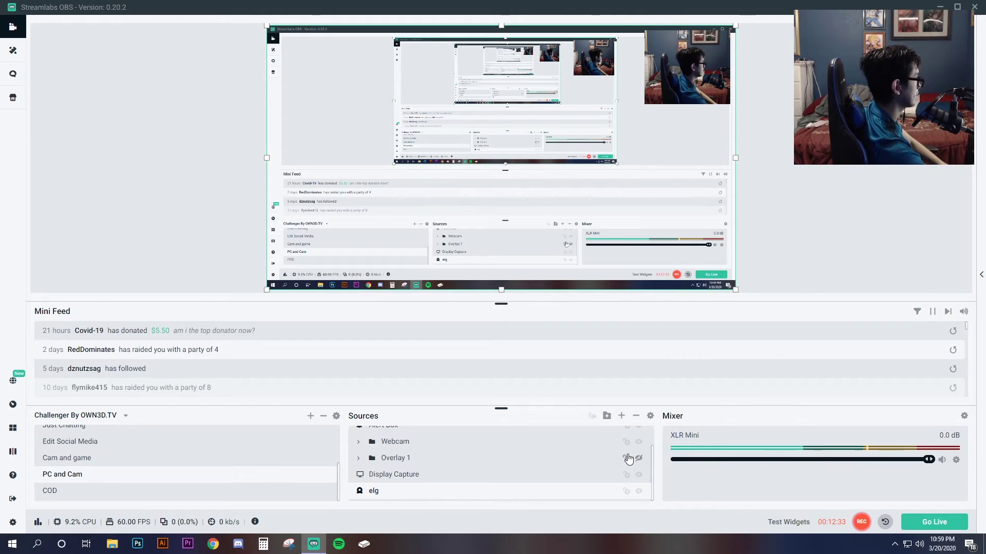
Expand the Webcam folder in the sources and open the properties of the webcam source inside it.
scroll(470, 482, "up", 2)
left_click(364, 473)
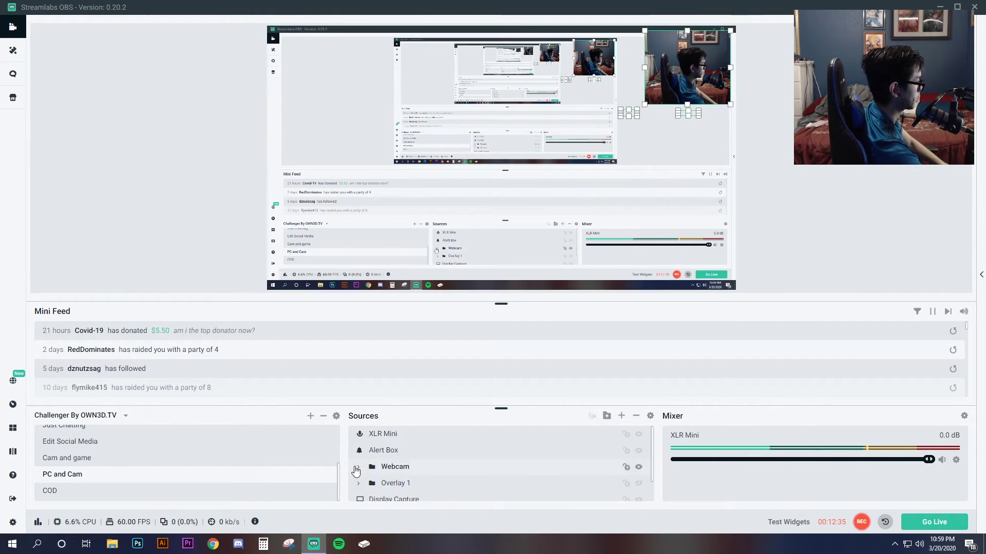
left_click(359, 468)
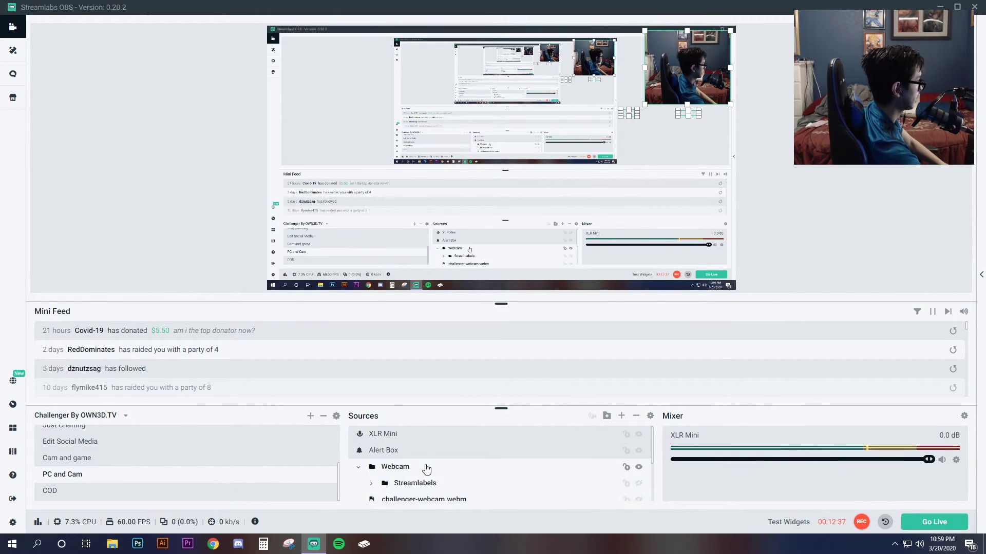
scroll(424, 468, "down", 2)
double_click(425, 442)
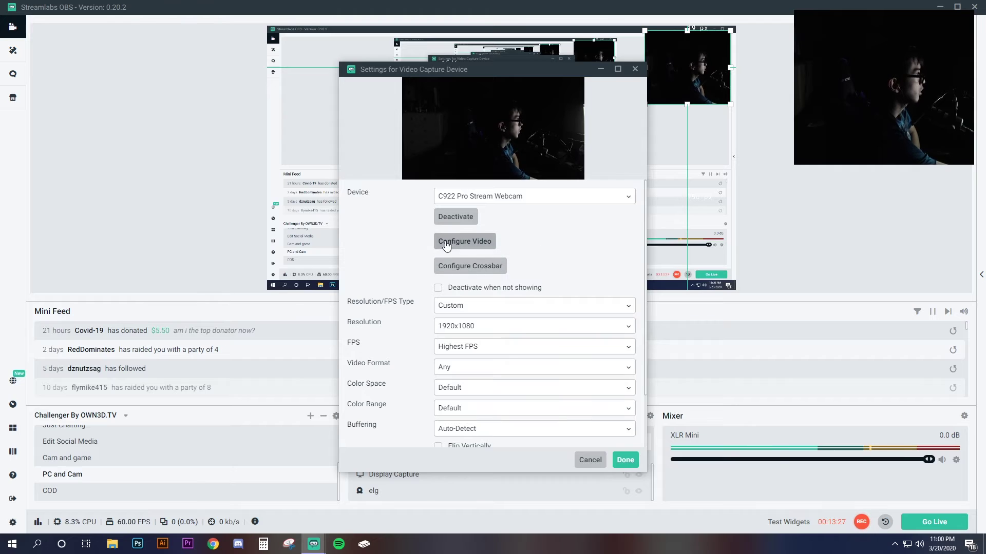
Examine the webcam's Video Proc Amp and Camera Control properties and close the source settings.
left_click(451, 242)
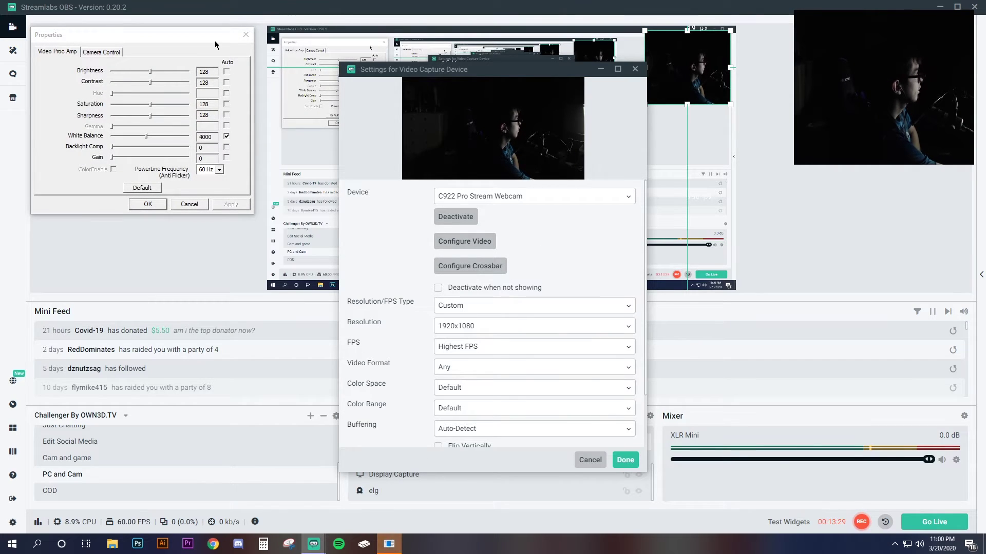
left_click_drag(215, 45, 701, 164)
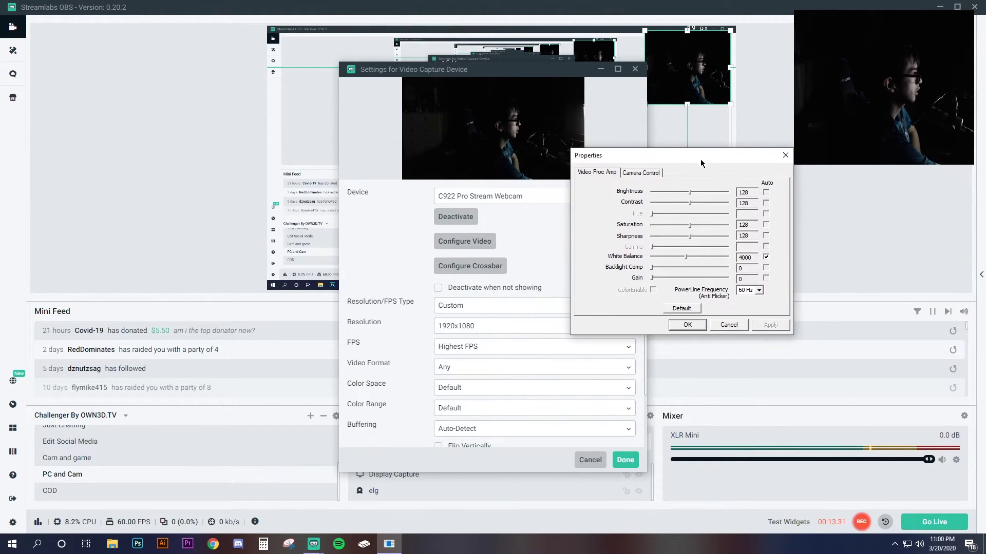
left_click(639, 174)
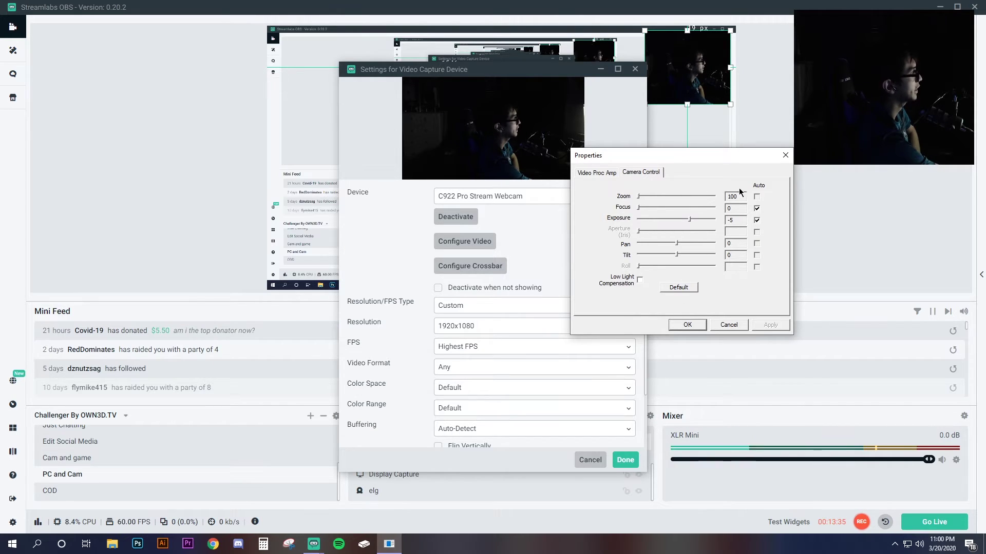
left_click(784, 158)
left_click(636, 70)
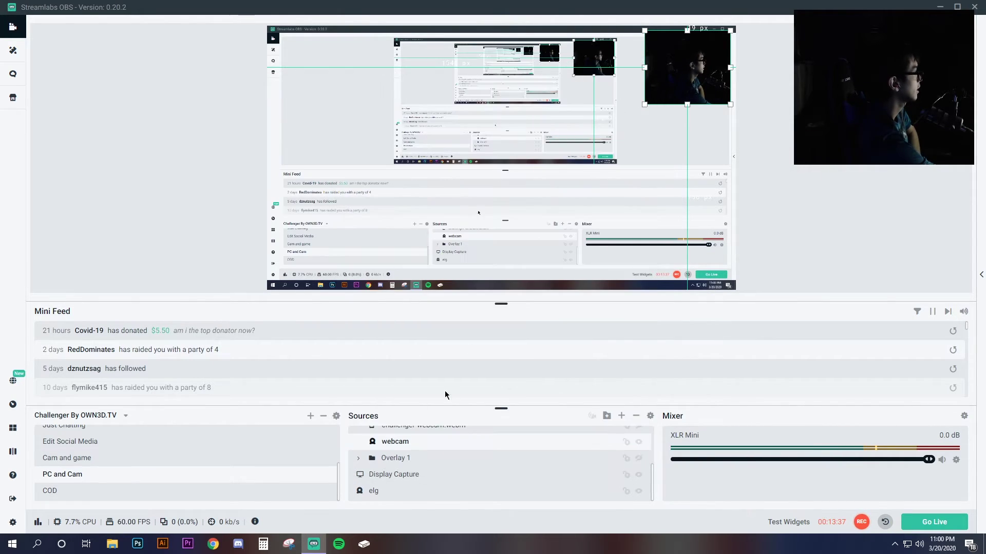
Reopen the webcam source's video configuration and apply Low Light Compensation in its camera controls.
double_click(455, 448)
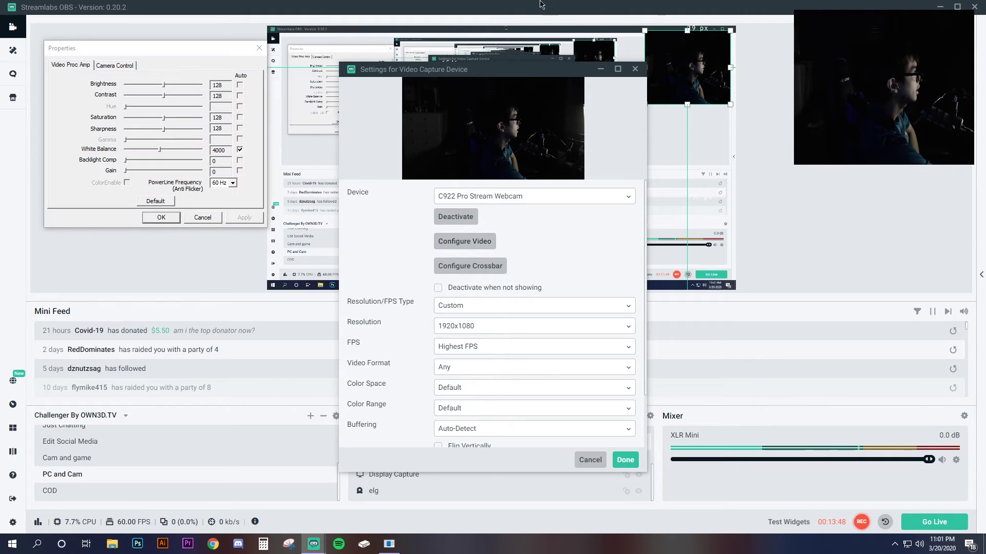
left_click_drag(128, 46, 740, 160)
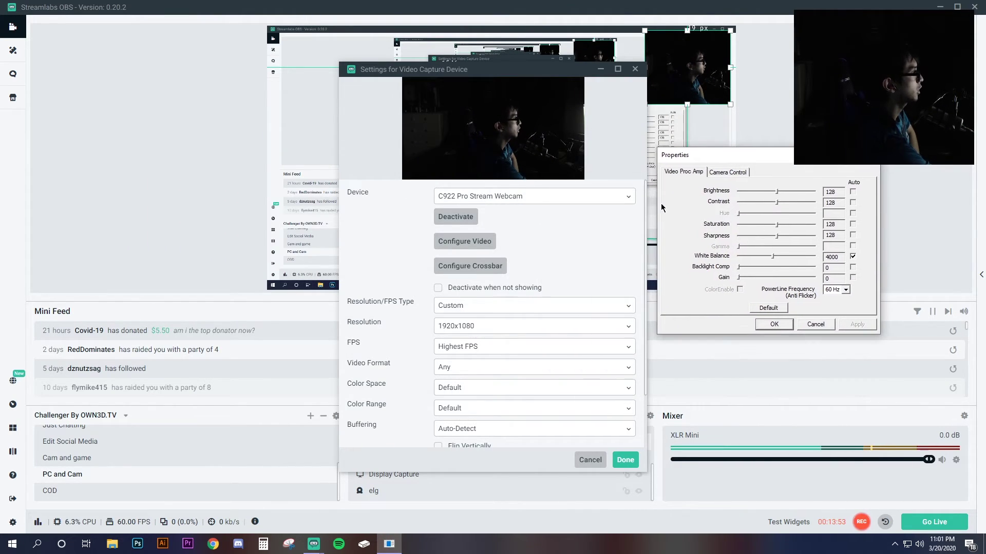
left_click(722, 175)
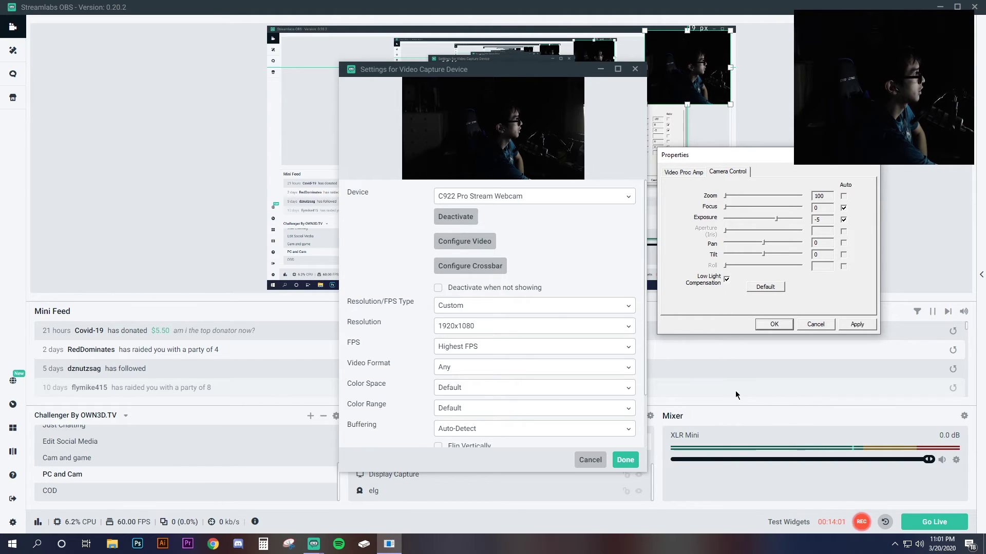
left_click(855, 325)
left_click(768, 325)
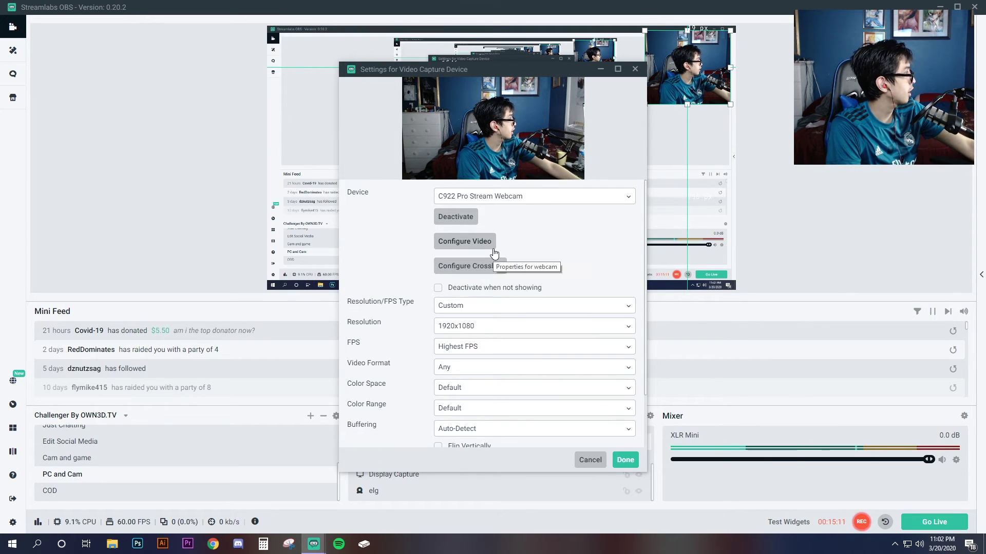
Turn off Low Light Compensation in the webcam's camera controls and accept the change.
left_click(464, 246)
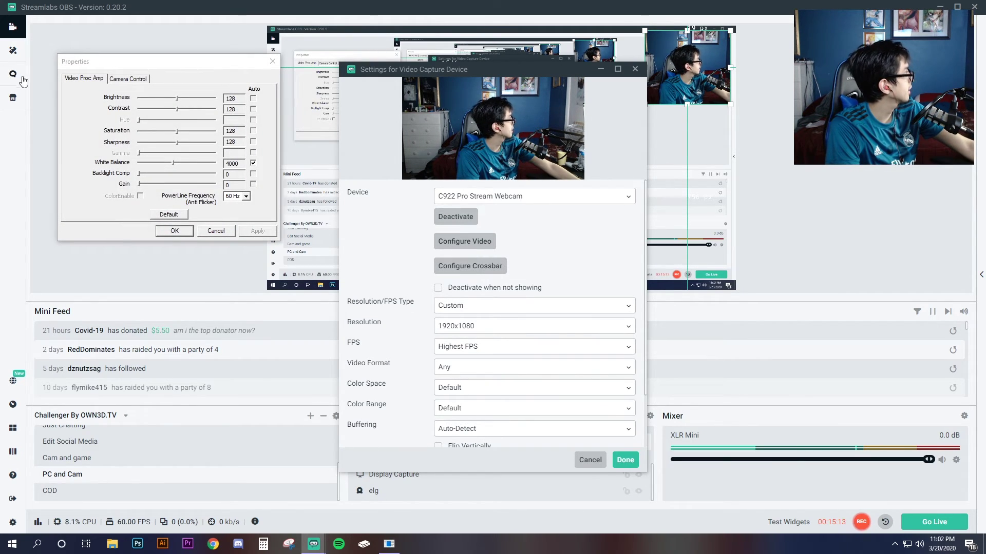
left_click(131, 79)
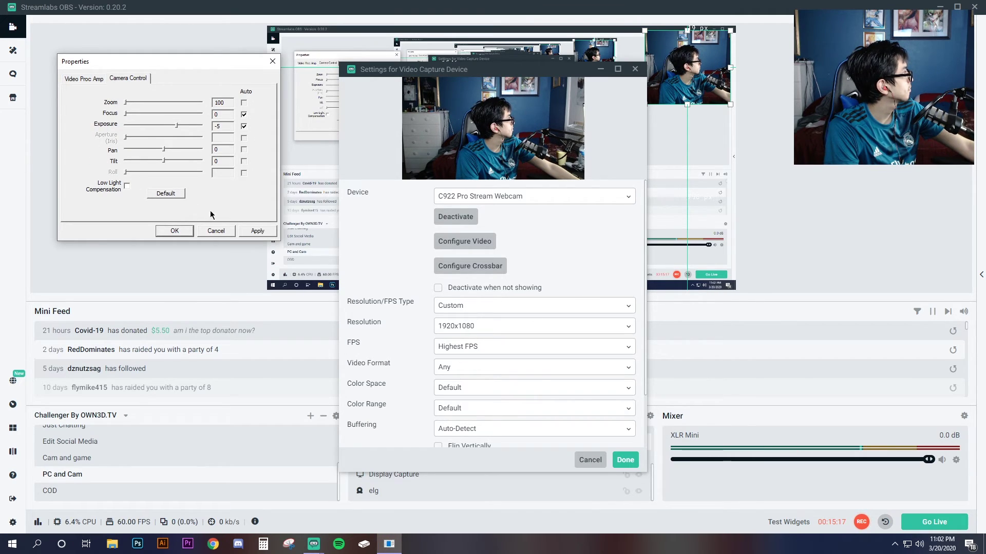
left_click(162, 232)
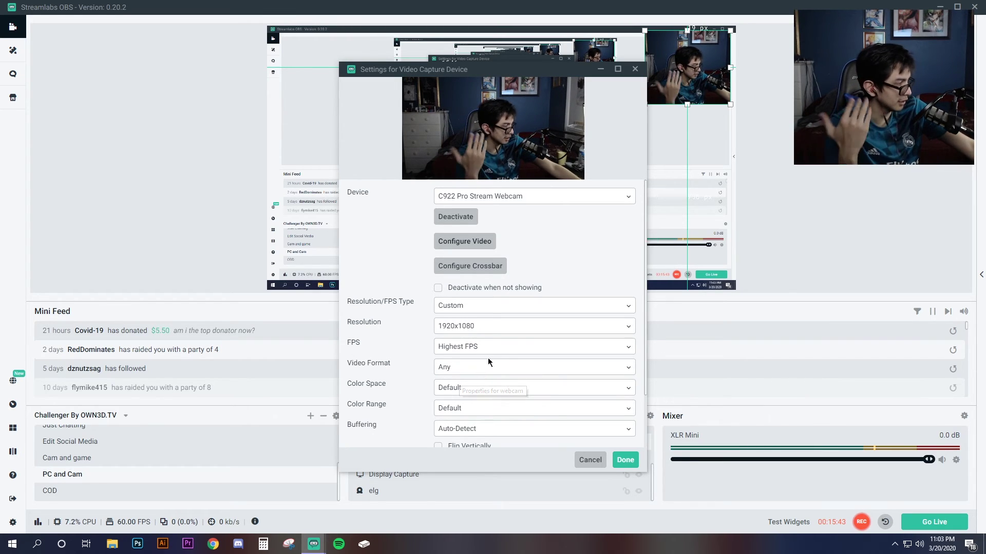
Review the webcam source's resolution, format and custom audio device settings and close its properties.
scroll(466, 370, "down", 1)
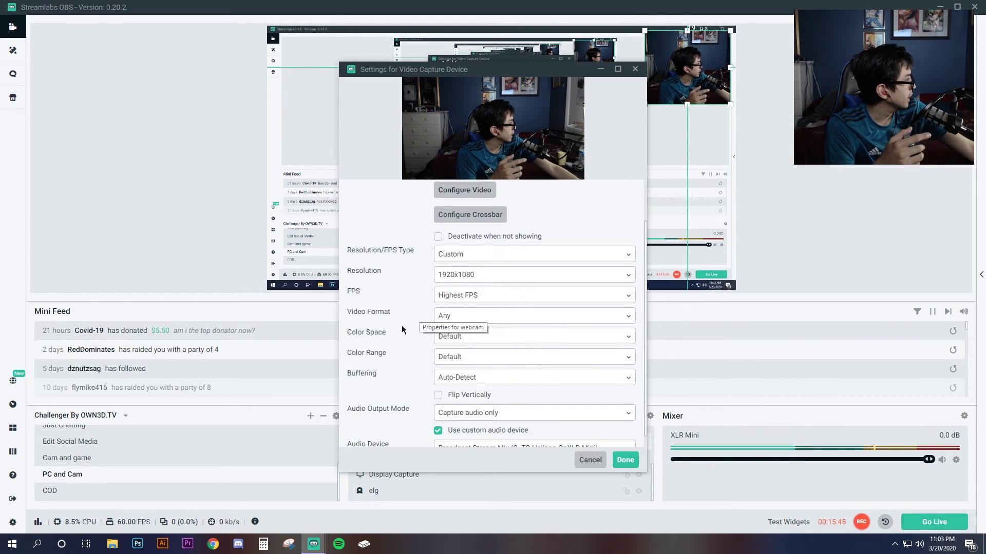
scroll(454, 344, "down", 1)
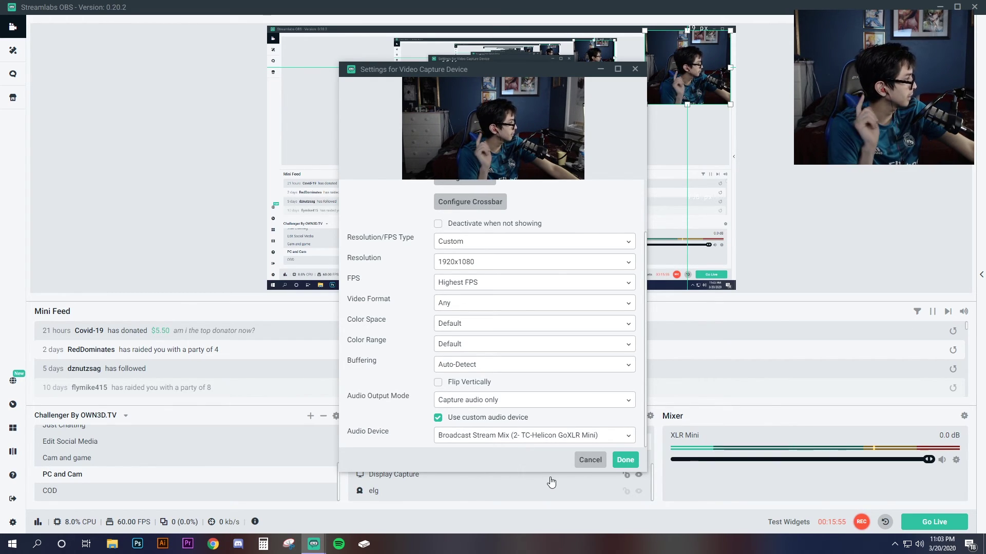
left_click(625, 460)
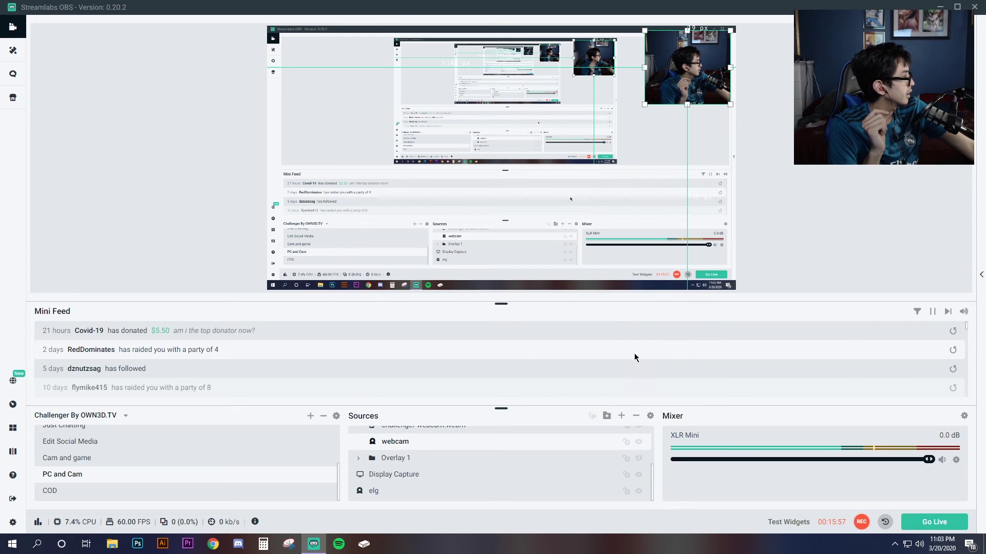